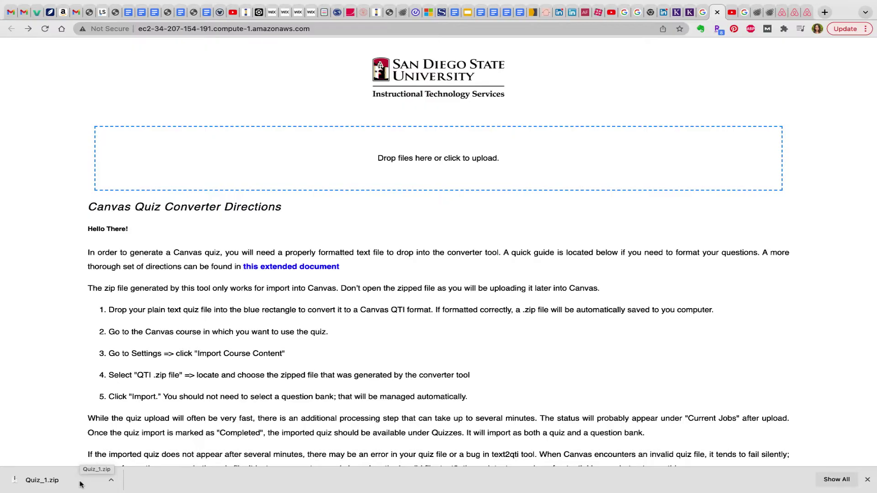
# Read the converter page's question formatting guide, and bring up the Quiz 1 document in Word
pyautogui.scroll(-8, 270, 393)
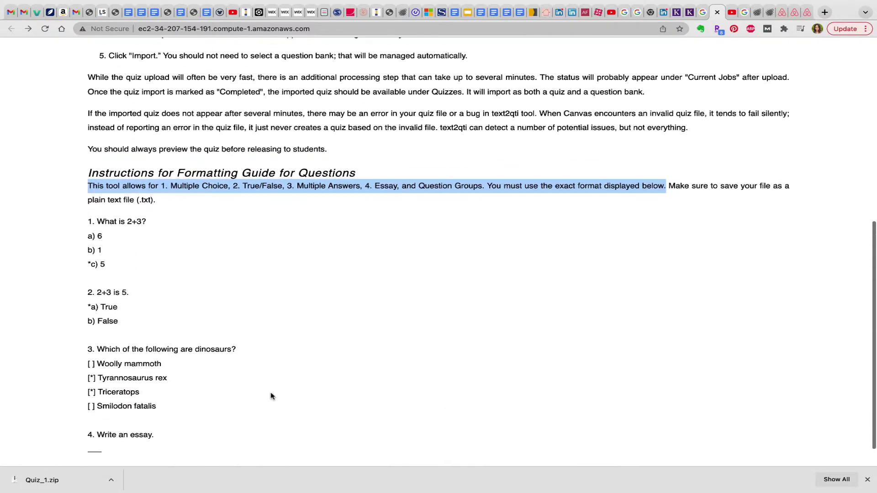
pyautogui.click(271, 395)
pyautogui.scroll(-1, 271, 396)
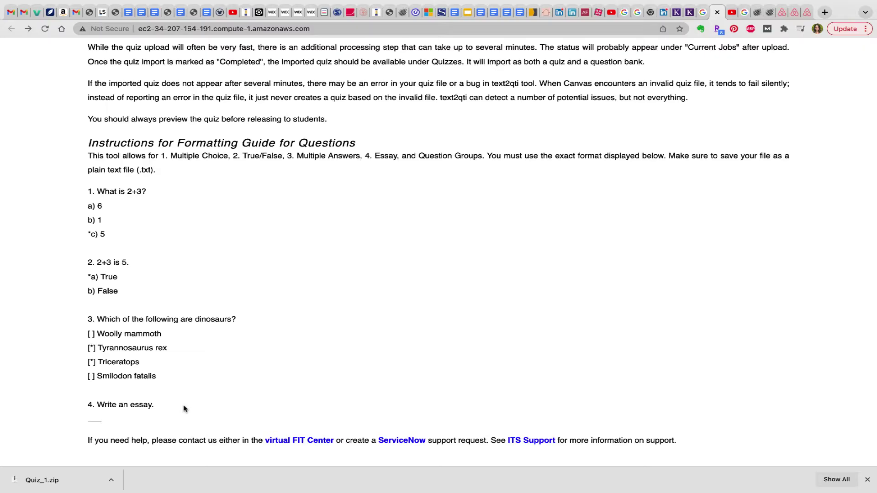
pyautogui.hotkey('ctrl', 'Up')
pyautogui.click(549, 44)
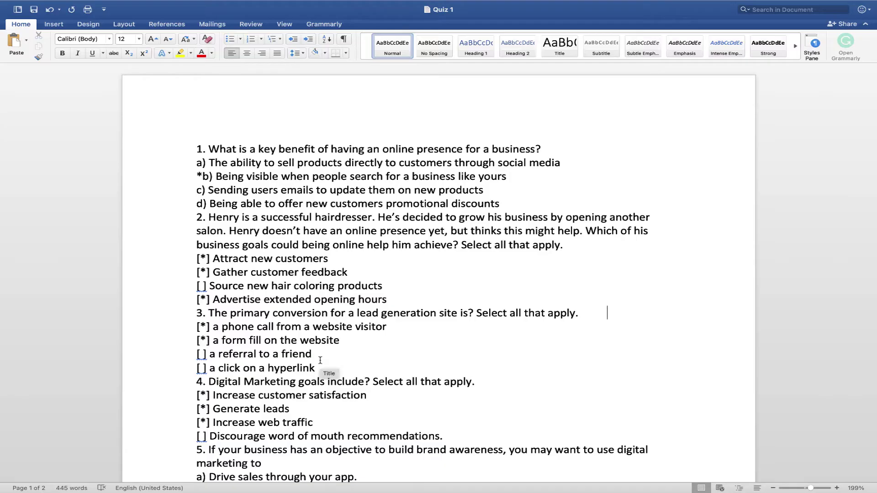
# Insert a blank line before each of questions 2, 3 and 4 in the quiz document
pyautogui.click(195, 217)
pyautogui.press('Return')
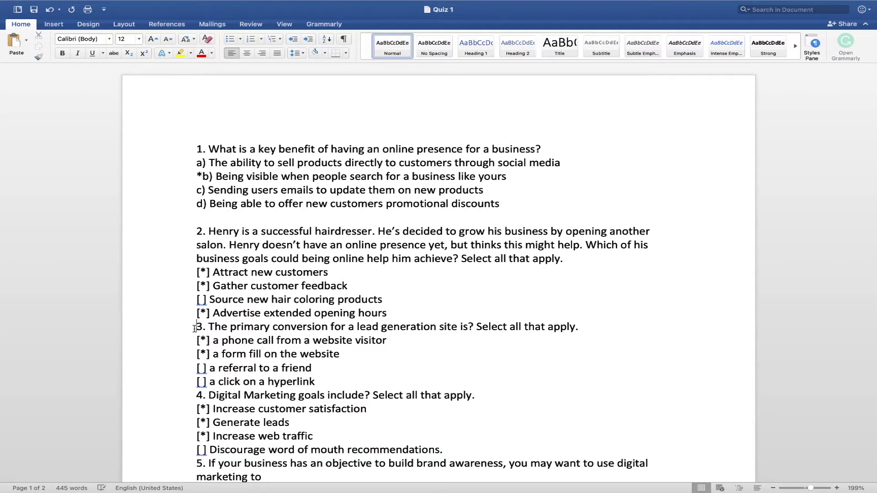
pyautogui.press('Return')
pyautogui.scroll(-2, 193, 346)
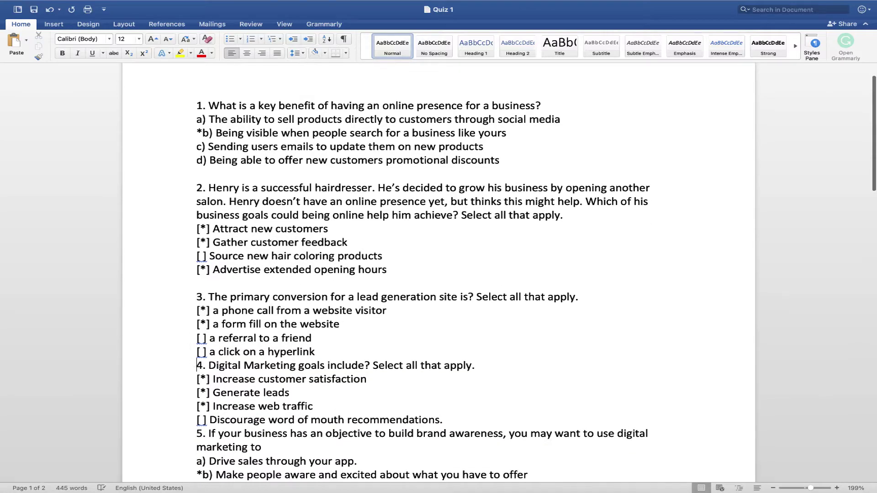
pyautogui.press('Return')
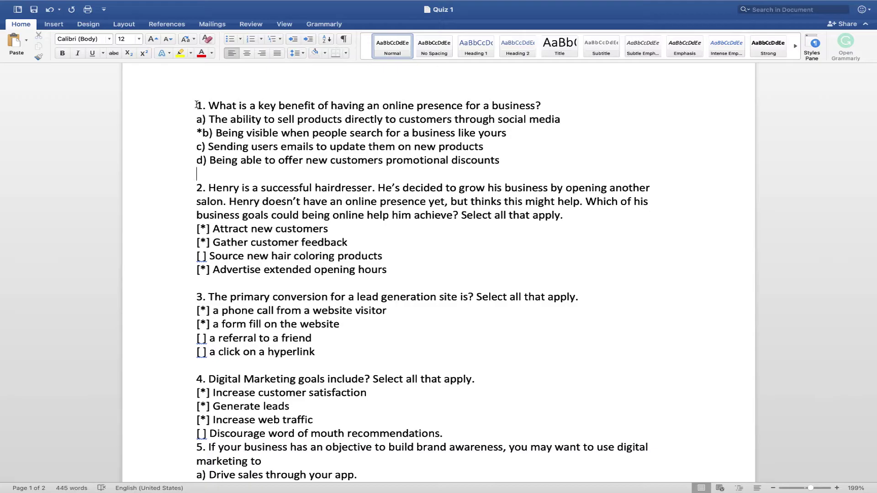
# Examine question 1's format: its numbering, lettered choices and asterisk before the correct answer, and look over the multiple-answer questions below
pyautogui.moveTo(197, 104); pyautogui.dragTo(228, 161)
pyautogui.click(206, 135)
pyautogui.moveTo(196, 133); pyautogui.dragTo(222, 133)
pyautogui.click(226, 150)
pyautogui.moveTo(206, 119); pyautogui.dragTo(208, 146)
pyautogui.click(187, 147)
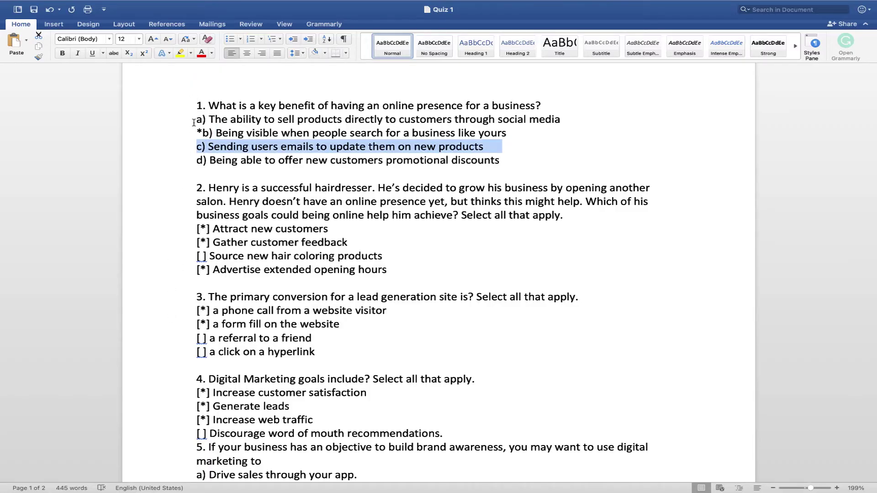
pyautogui.click(238, 133)
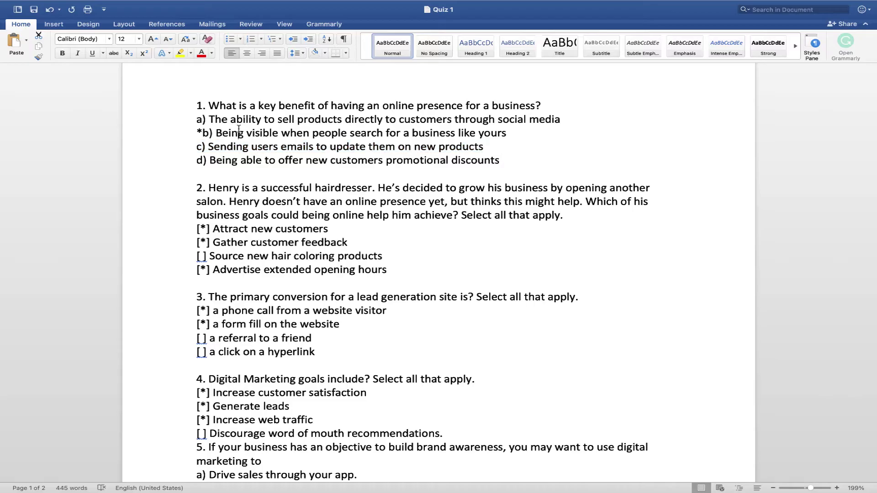
pyautogui.scroll(-1, 246, 211)
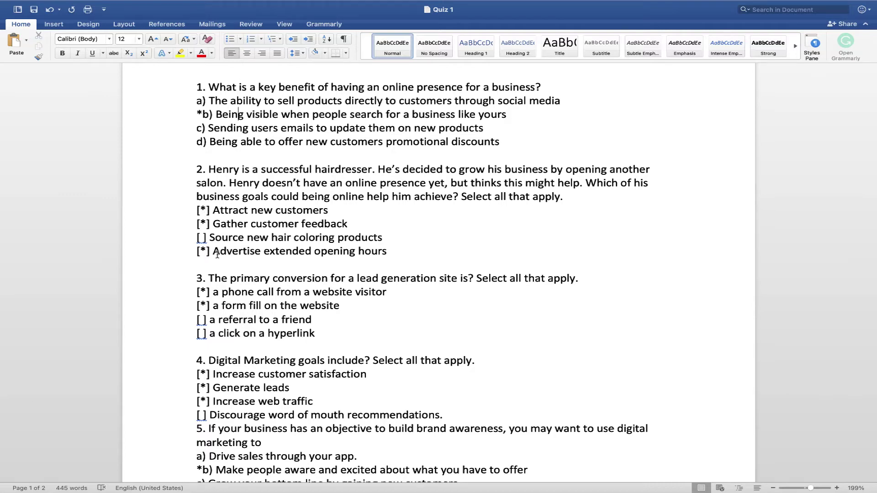
pyautogui.scroll(-10, 218, 255)
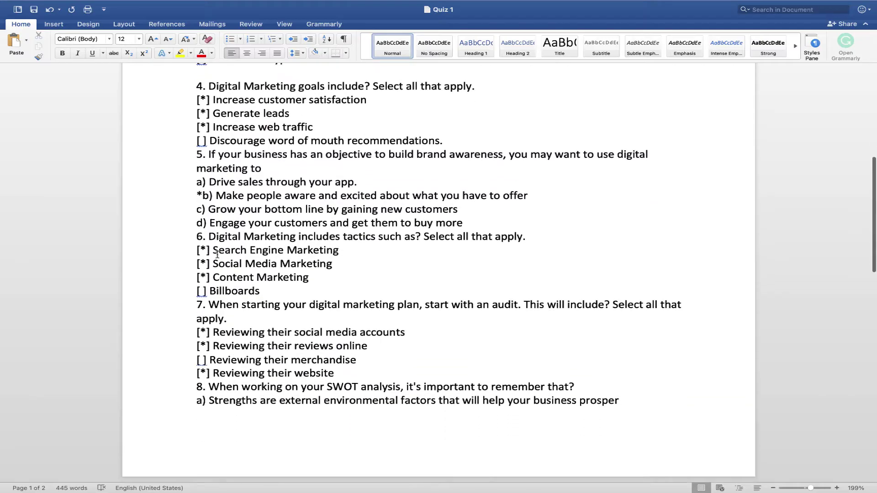
# Remove the blank lines before questions 2, 3 and 4 and check the spacing through question 10
pyautogui.scroll(12, 217, 254)
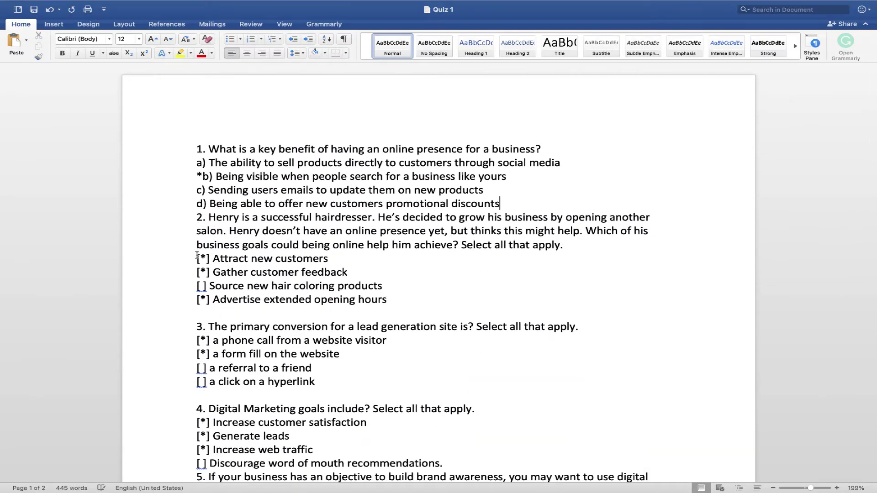
pyautogui.click(197, 314)
pyautogui.press('BackSpace')
pyautogui.click(199, 382)
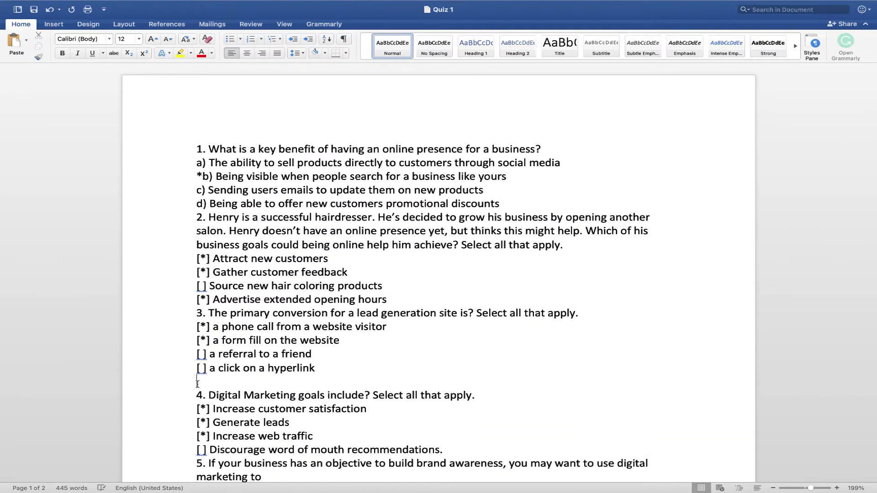
pyautogui.press('BackSpace')
pyautogui.scroll(-9, 199, 382)
pyautogui.scroll(-20, 438, 274)
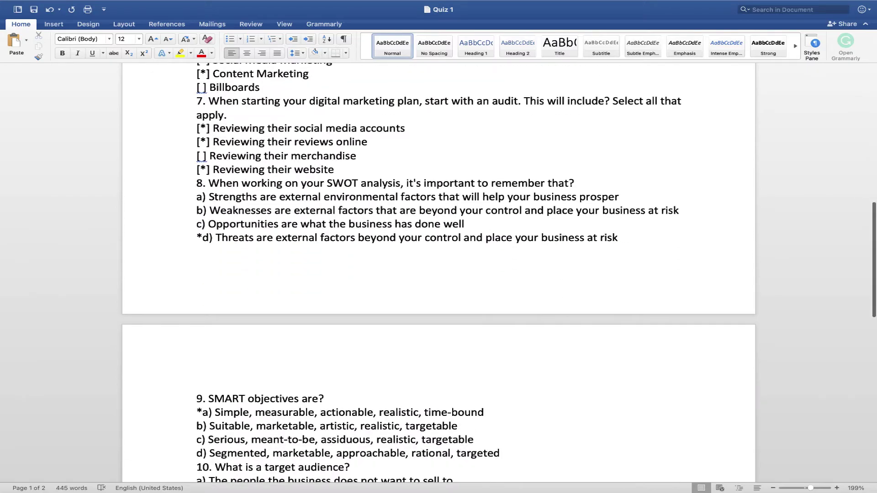
pyautogui.scroll(17, 438, 254)
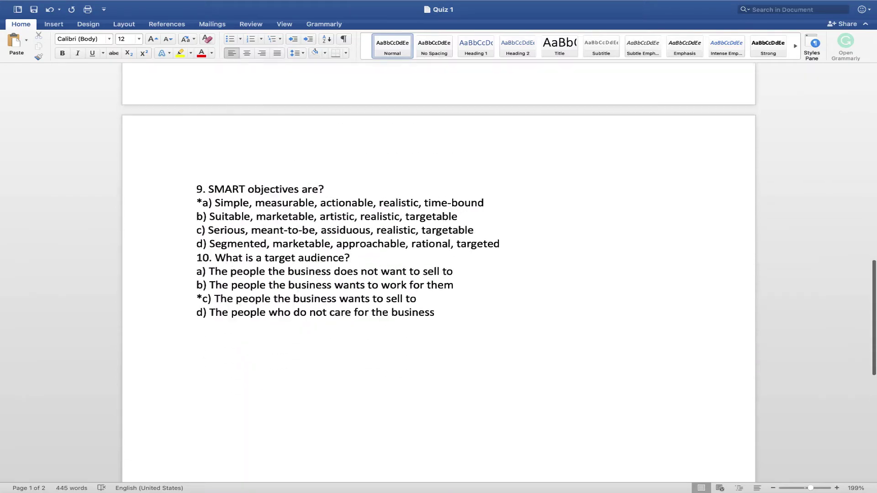
pyautogui.scroll(-20, 439, 274)
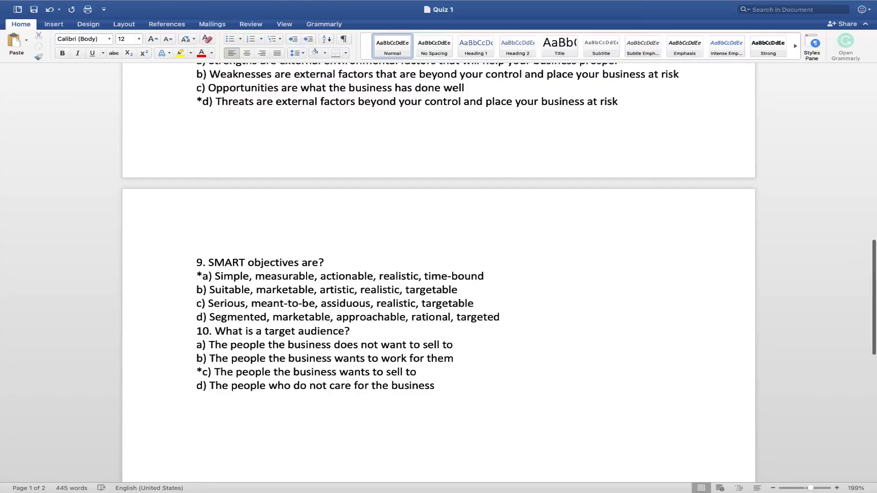
pyautogui.scroll(20, 439, 274)
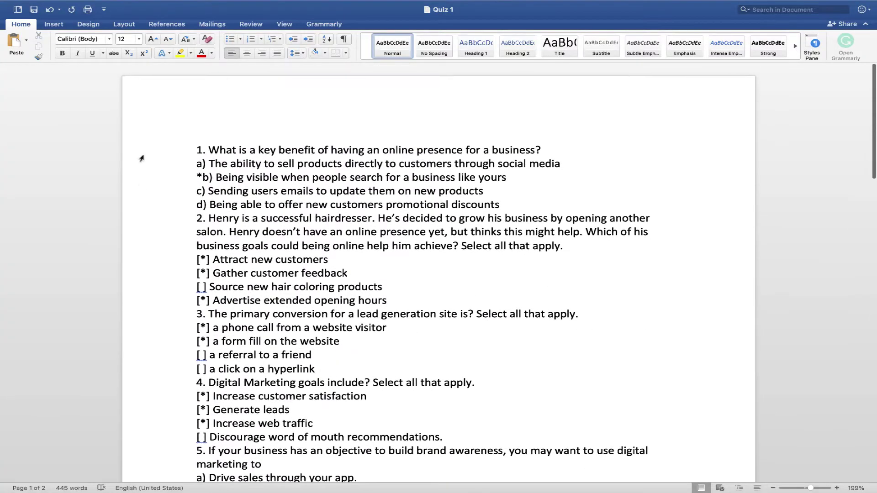
# Save the document as Quiz 1 in Plain Text (.txt) format in the Quizzes folder, replacing the existing file
pyautogui.moveTo(40, 3)
pyautogui.click(64, 10)
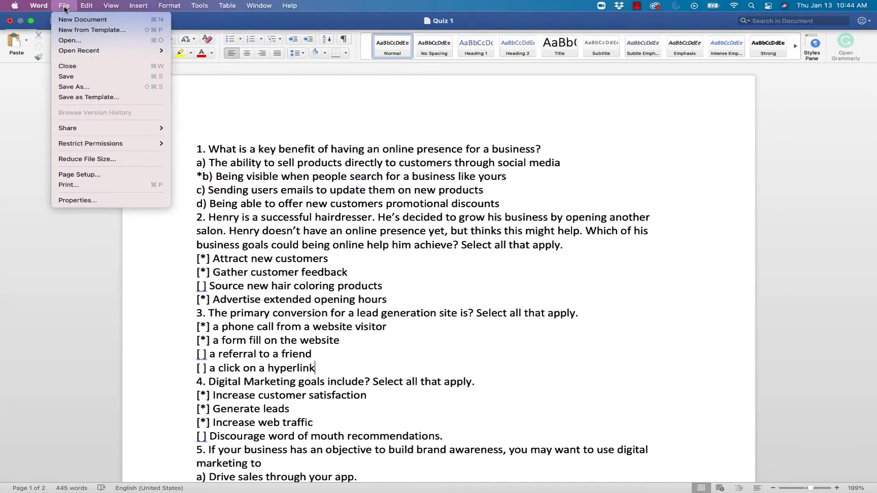
pyautogui.click(320, 221)
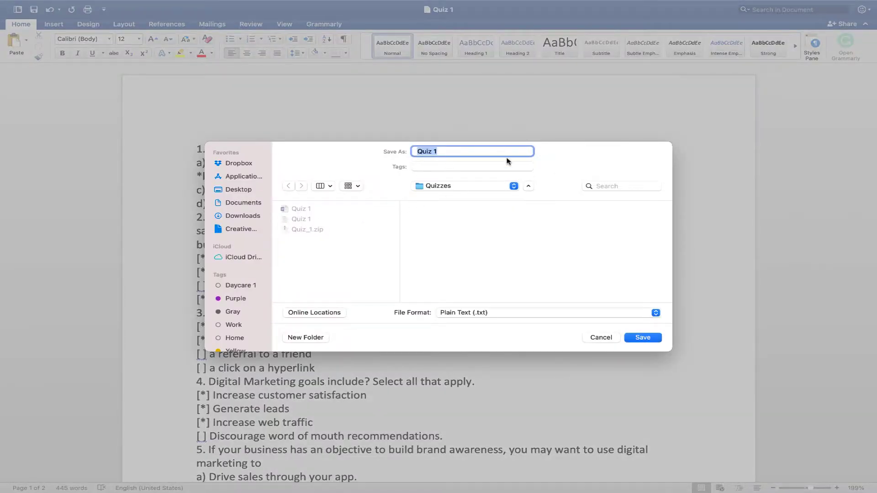
pyautogui.click(491, 313)
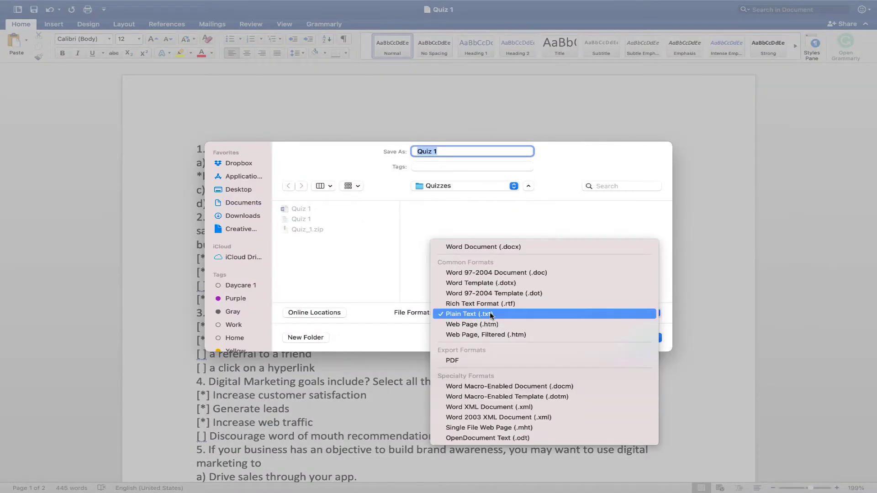
pyautogui.click(466, 315)
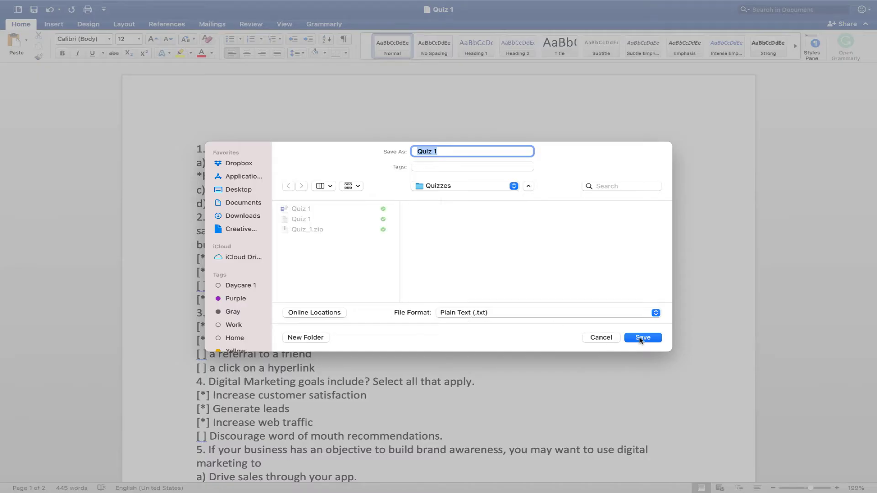
pyautogui.click(643, 339)
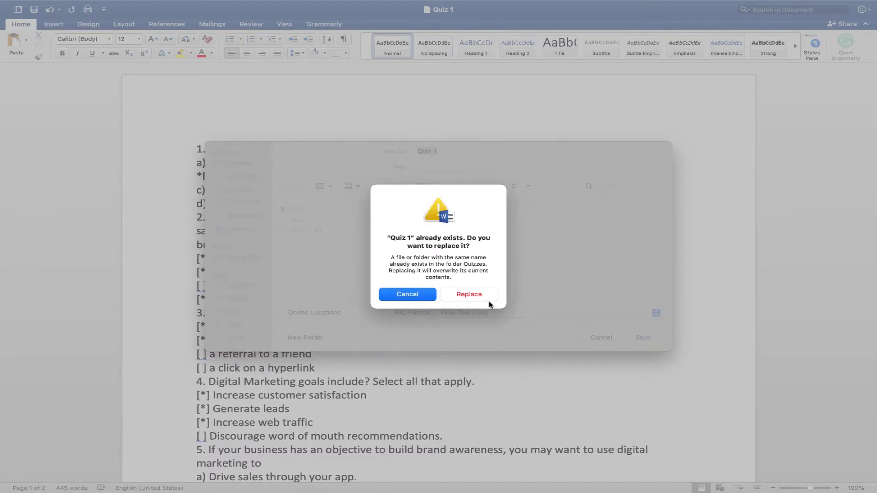
pyautogui.click(472, 297)
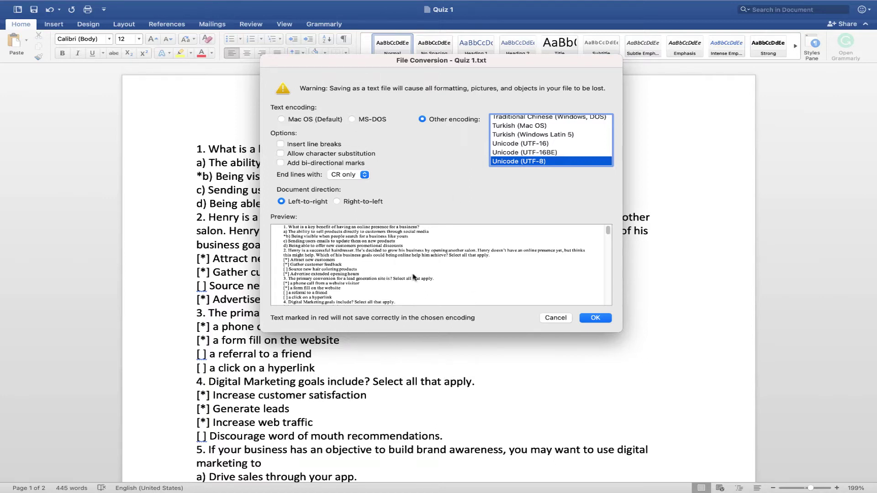
# Choose Unicode (UTF-8) under other encodings for the text file conversion and accept it
pyautogui.click(280, 120)
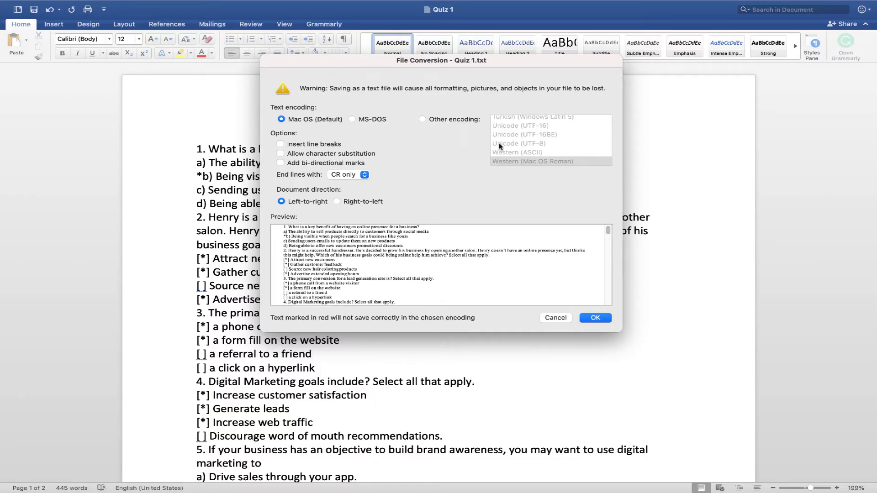
pyautogui.click(421, 119)
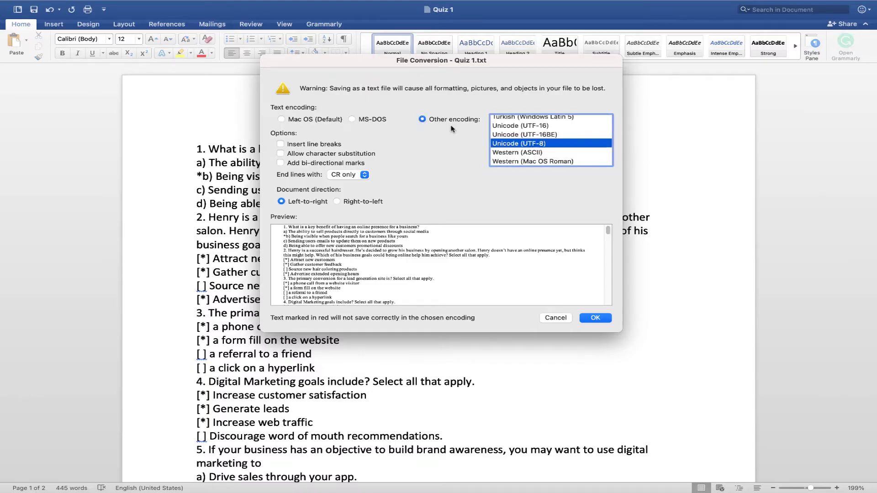
pyautogui.scroll(5, 506, 148)
pyautogui.scroll(-8, 507, 148)
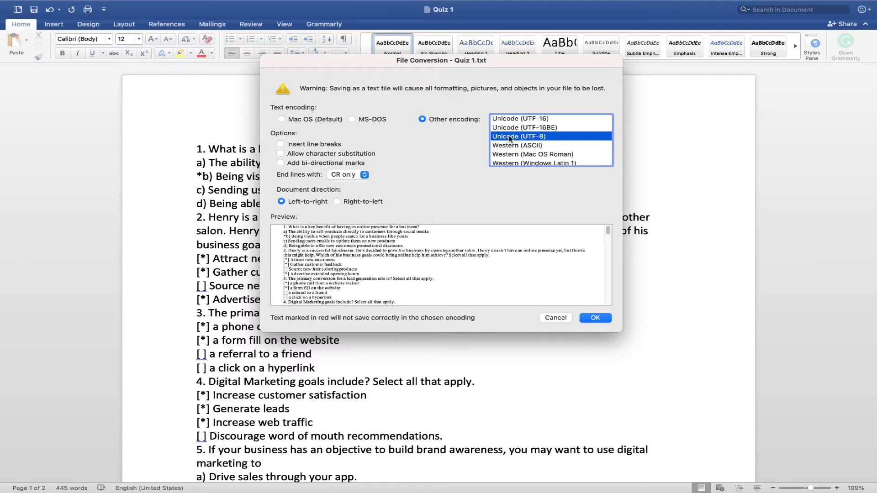
pyautogui.click(596, 317)
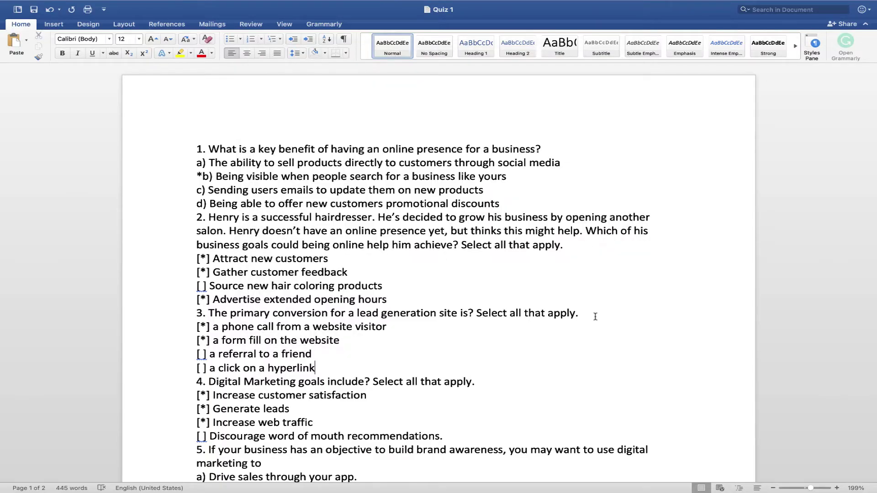
# Switch to the San Diego State University quiz converter page in Chrome and go to its upload area
pyautogui.hotkey('ctrl', 'Right')
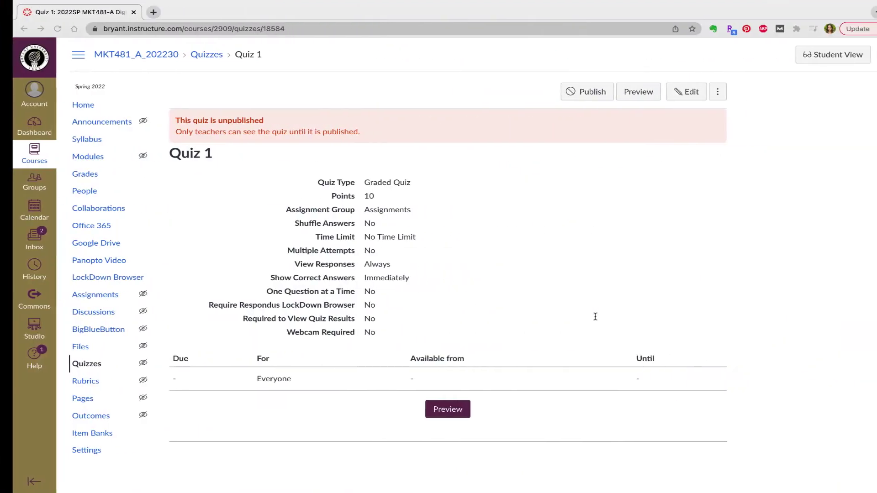
pyautogui.hotkey('ctrl', 'Left')
pyautogui.hotkey('ctrl', 'Left')
pyautogui.hotkey('ctrl', 'Right')
pyautogui.hotkey('ctrl', 'Right')
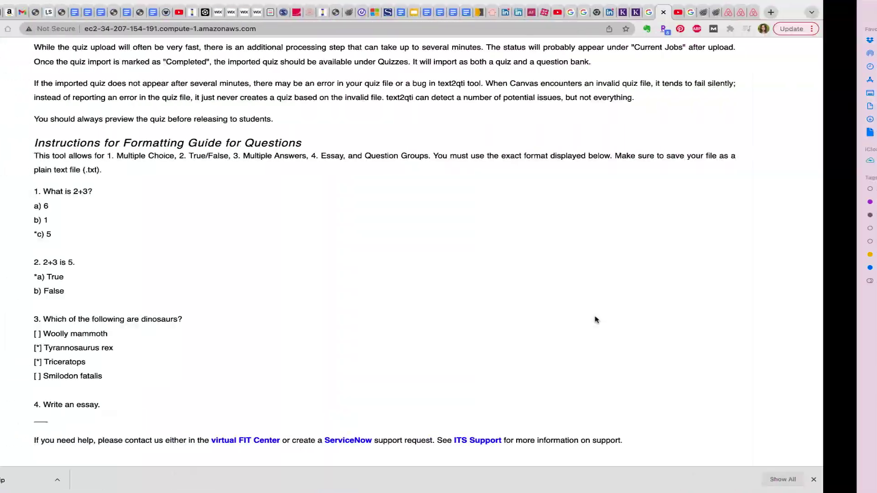
pyautogui.press('super+minus')
pyautogui.scroll(5, 595, 319)
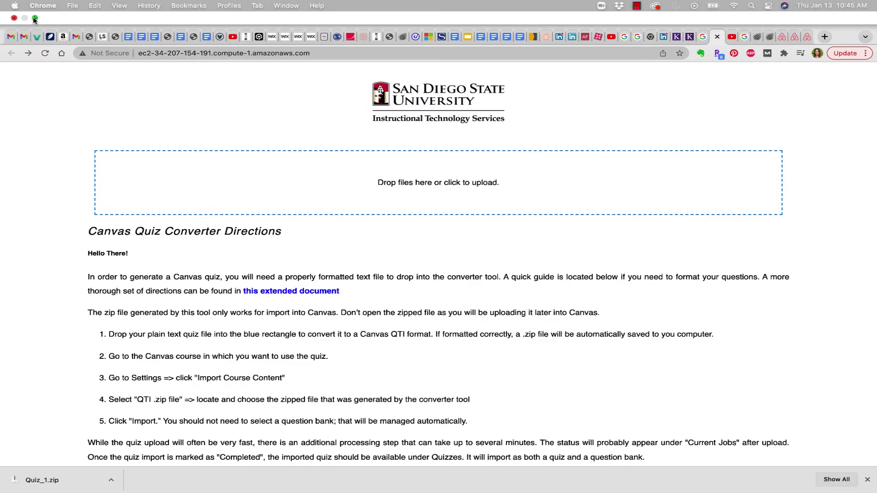
# Take the converter and Quizzes folder windows out of full screen and upload the plain-text Quiz 1 file to the converter
pyautogui.click(33, 16)
pyautogui.hotkey('ctrl', 'Right')
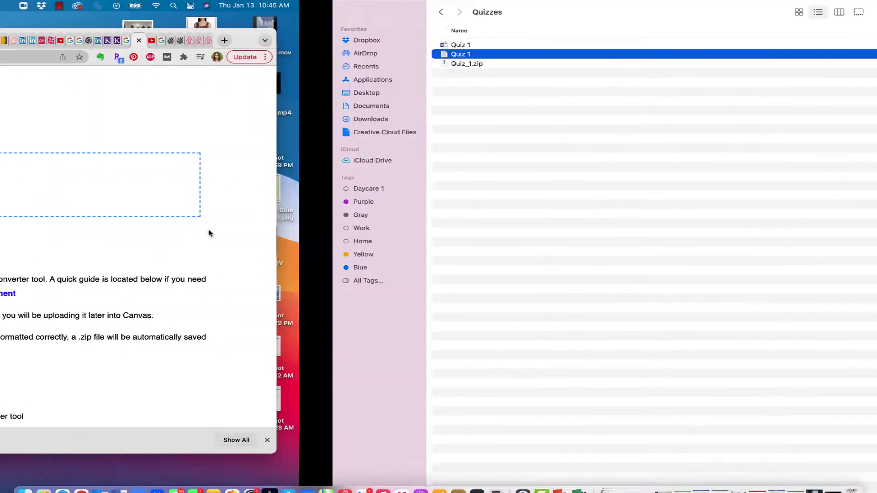
pyautogui.click(34, 24)
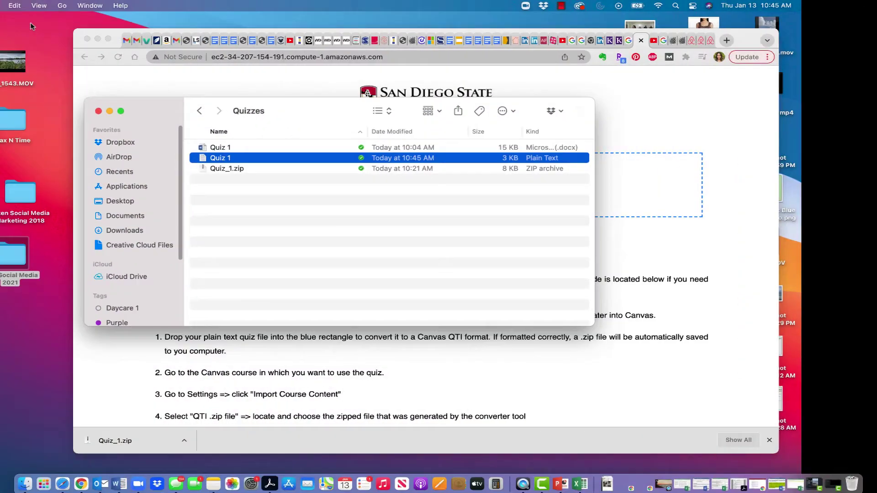
pyautogui.moveTo(282, 118); pyautogui.dragTo(165, 112)
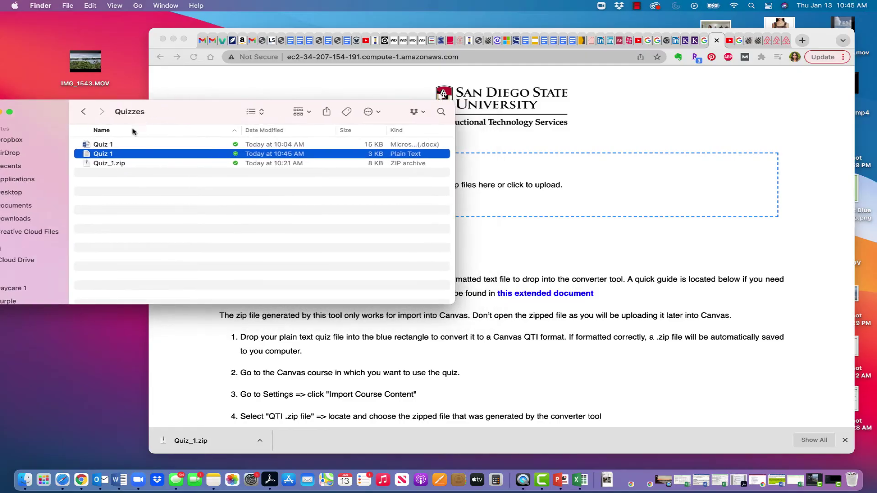
pyautogui.moveTo(102, 155); pyautogui.dragTo(561, 181)
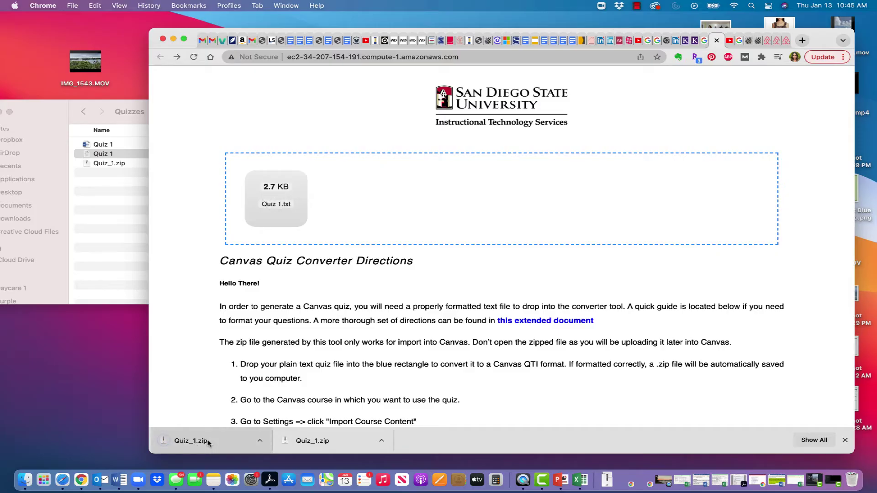
# Switch to the MKT481_A_202230 course in Canvas and open Import Course Content from the course settings
pyautogui.click(106, 275)
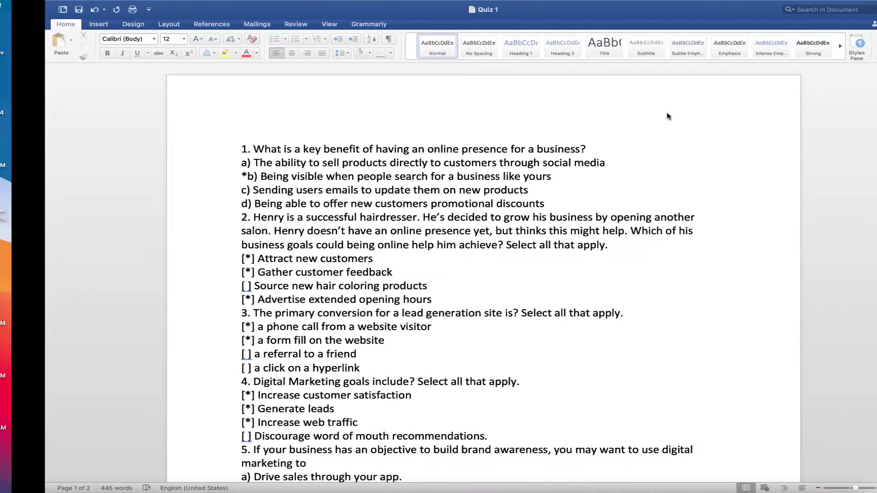
pyautogui.hotkey('ctrl', 'Right')
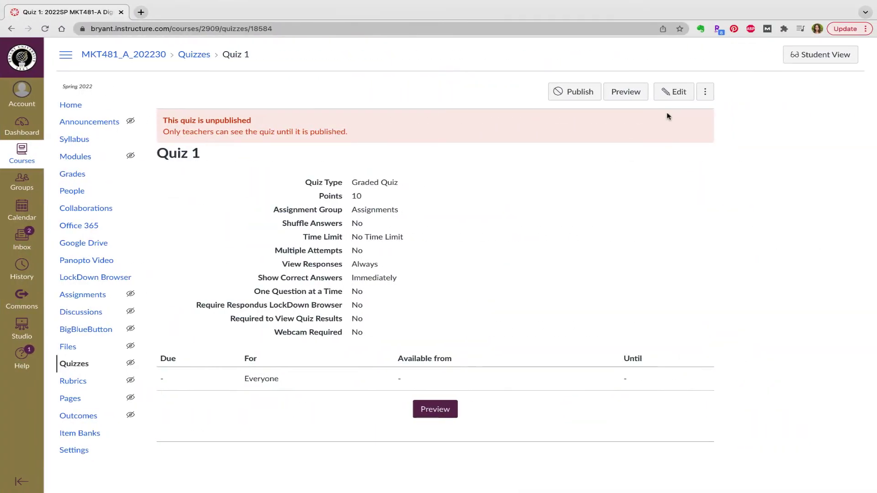
pyautogui.click(73, 451)
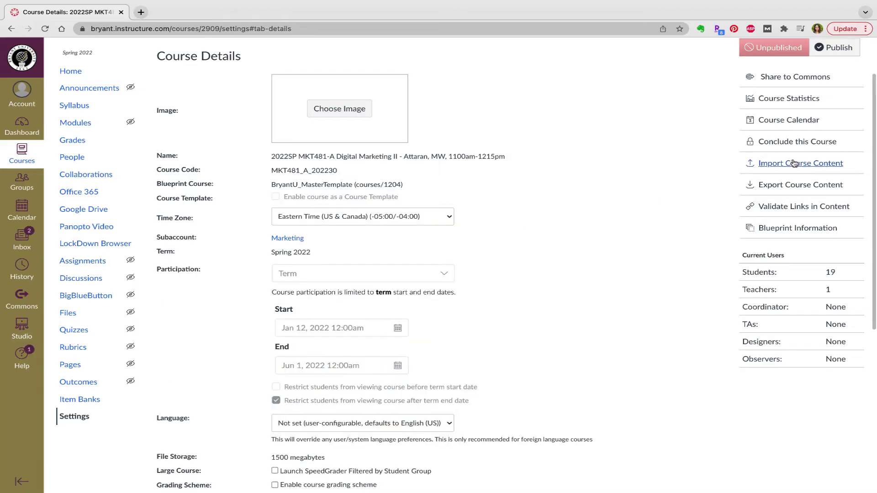
pyautogui.click(794, 165)
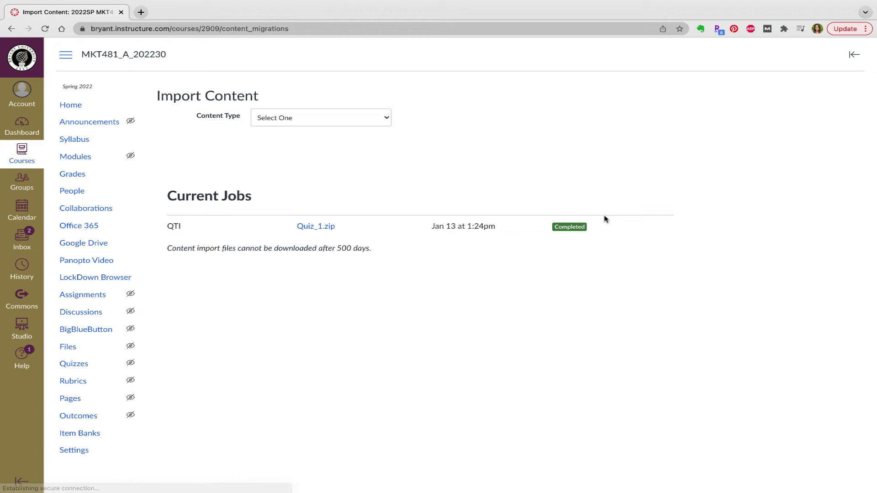
# Set the import content type to QTI .zip file, choose Quiz_1.zip as the source, and check the Quiz_1.zip entry under Current Jobs
pyautogui.click(386, 120)
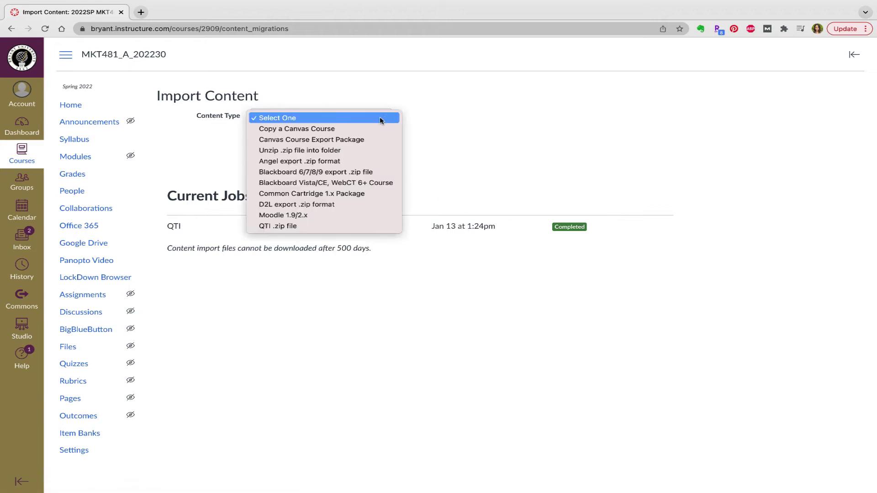
pyautogui.click(275, 228)
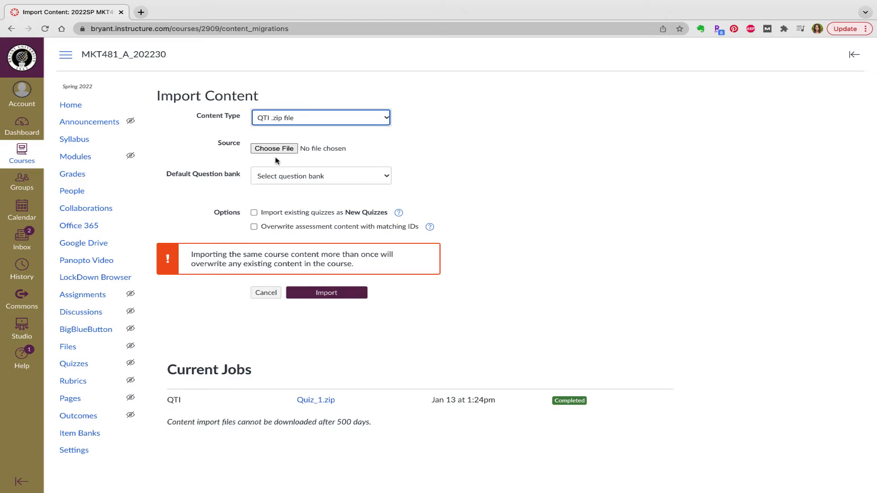
pyautogui.click(276, 150)
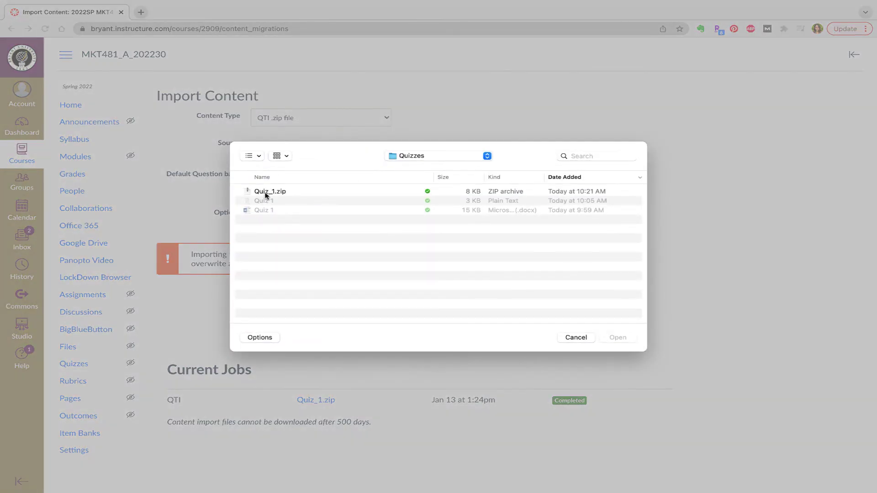
pyautogui.click(267, 194)
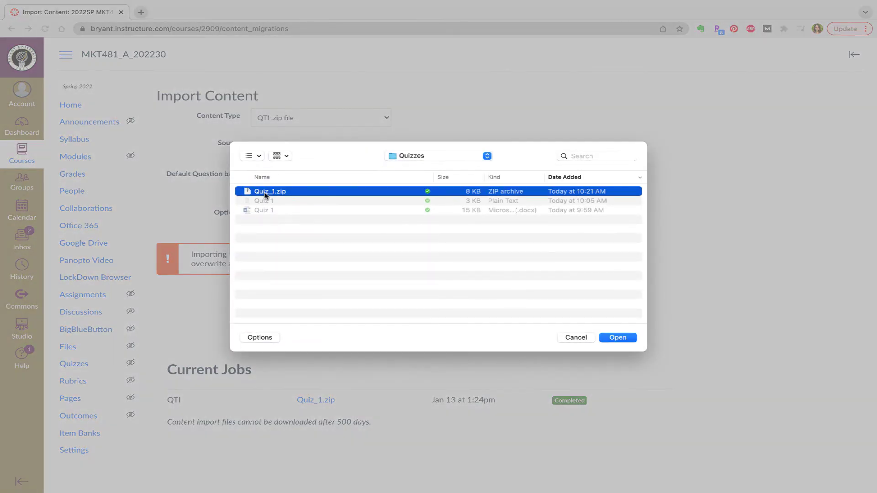
pyautogui.click(620, 339)
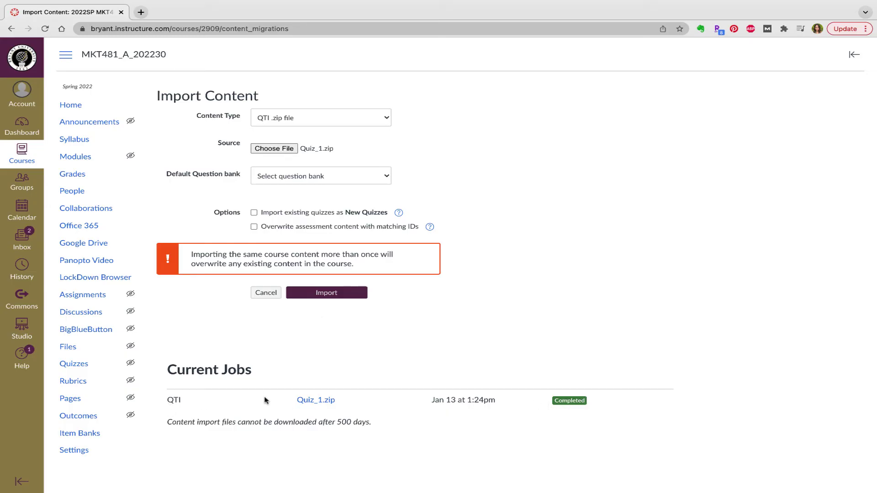
pyautogui.moveTo(168, 400); pyautogui.dragTo(600, 408)
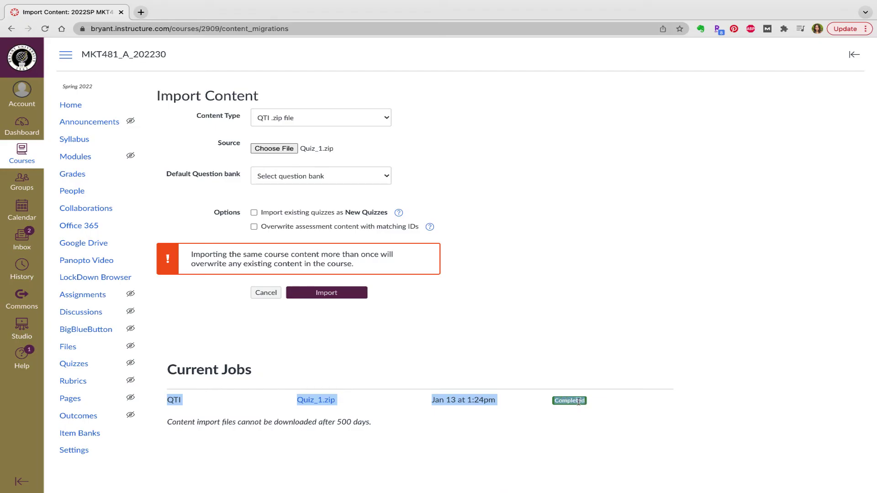
pyautogui.click(548, 424)
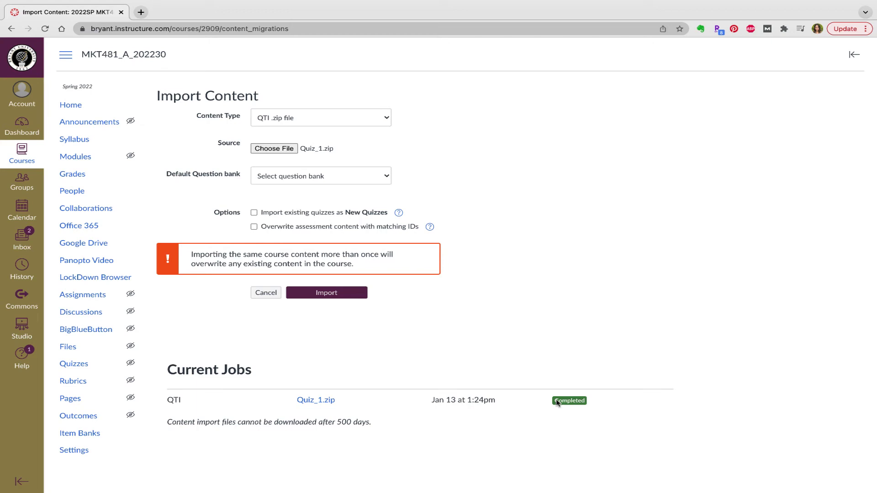
# Open Quiz 1 from the course's quizzes and preview its questions and answer options
pyautogui.click(75, 364)
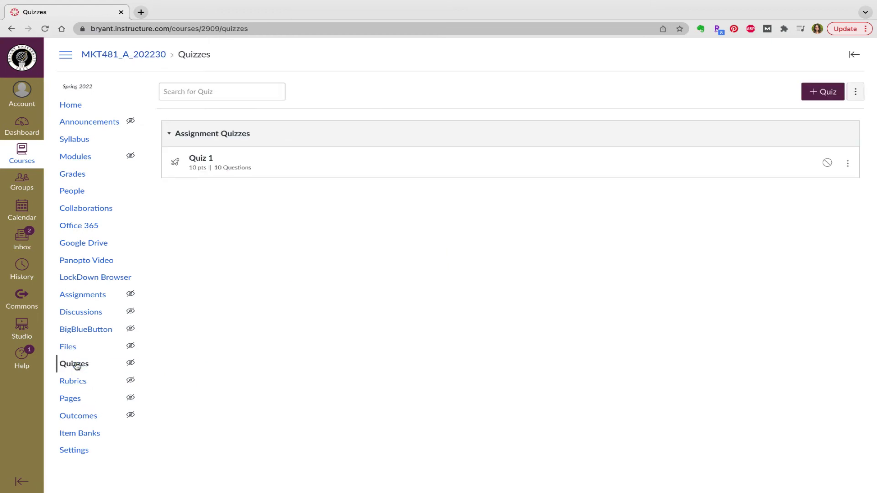
pyautogui.click(203, 163)
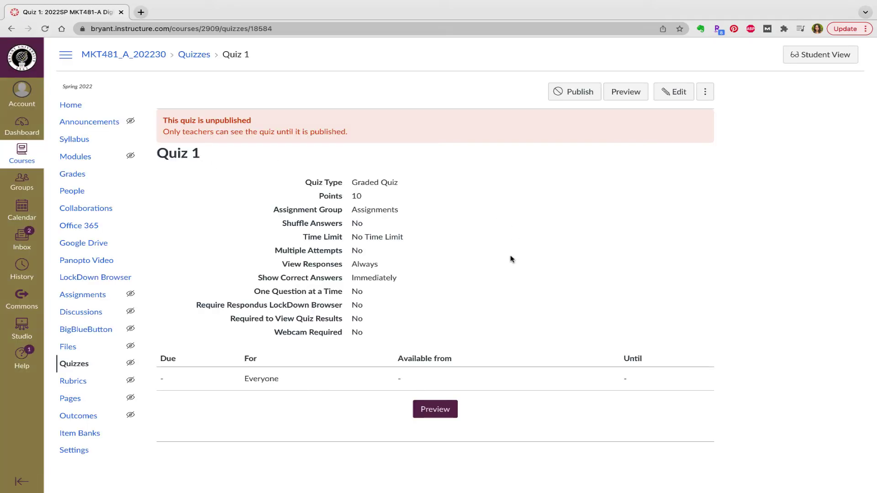
pyautogui.click(617, 92)
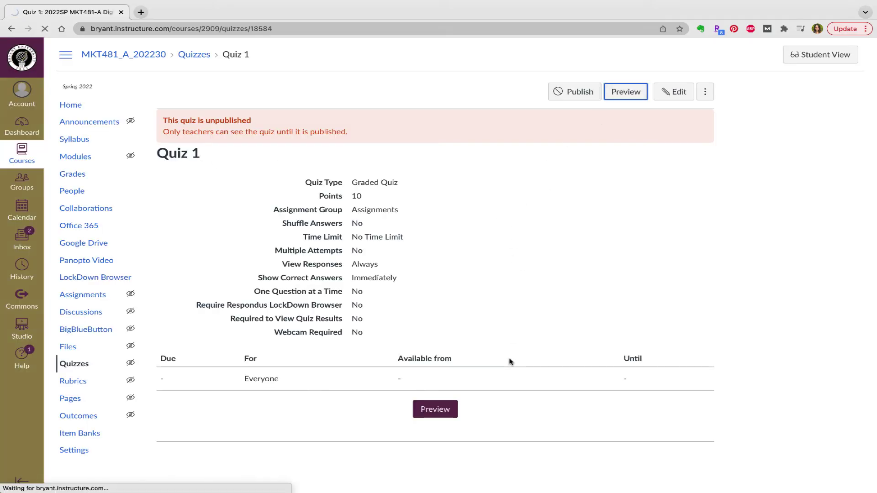
pyautogui.scroll(-4, 510, 361)
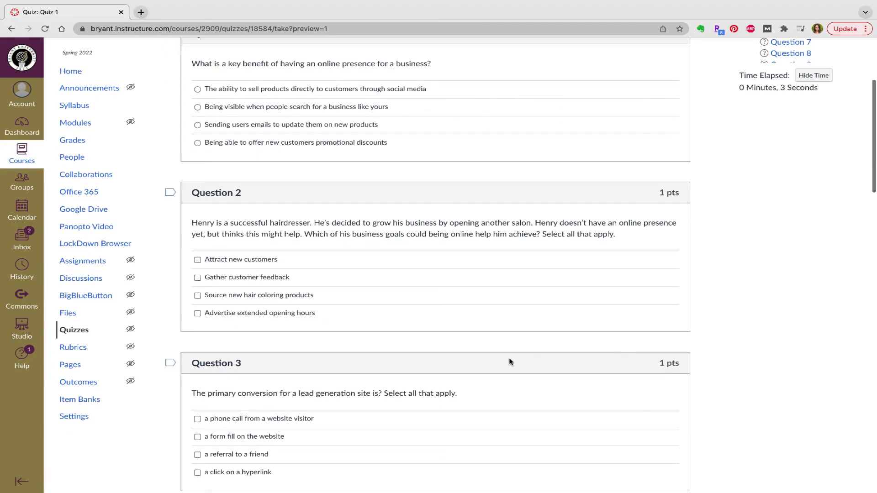
pyautogui.scroll(-7, 511, 362)
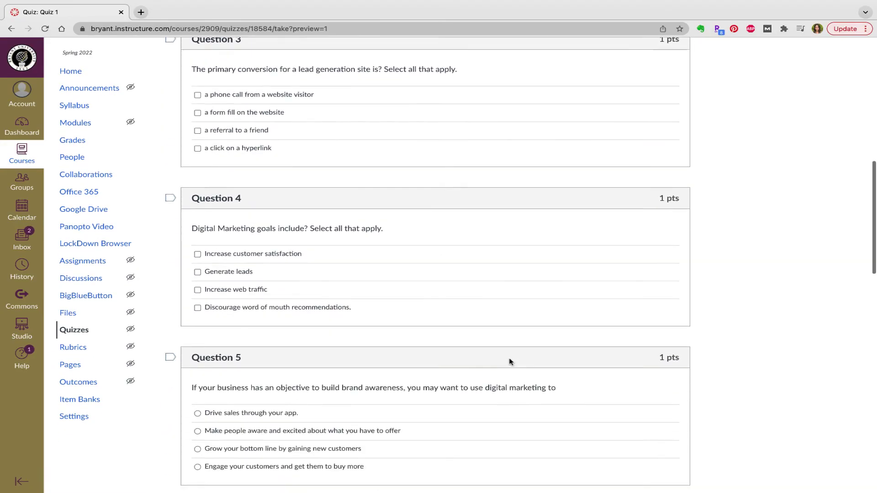
pyautogui.scroll(-3, 509, 361)
pyautogui.scroll(10, 510, 361)
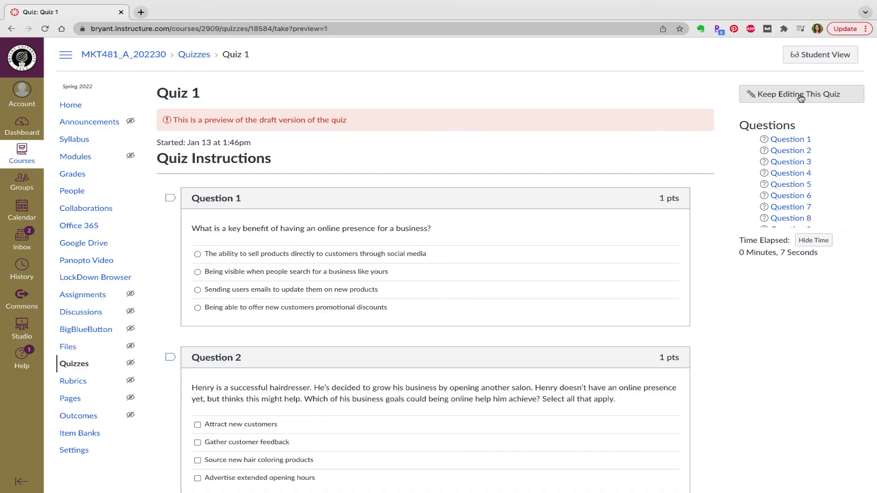
# Open Quiz 1 for editing and review its title, instructions, quiz options, restrictions and assignment settings
pyautogui.click(800, 96)
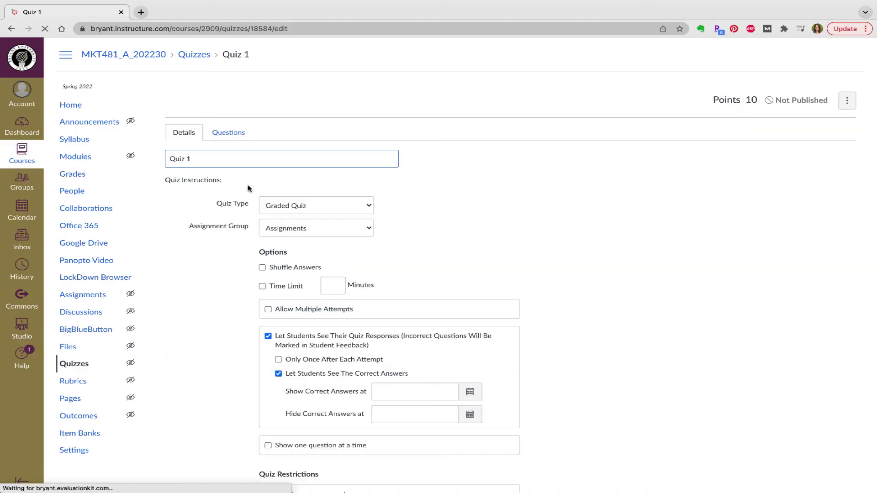
pyautogui.click(202, 158)
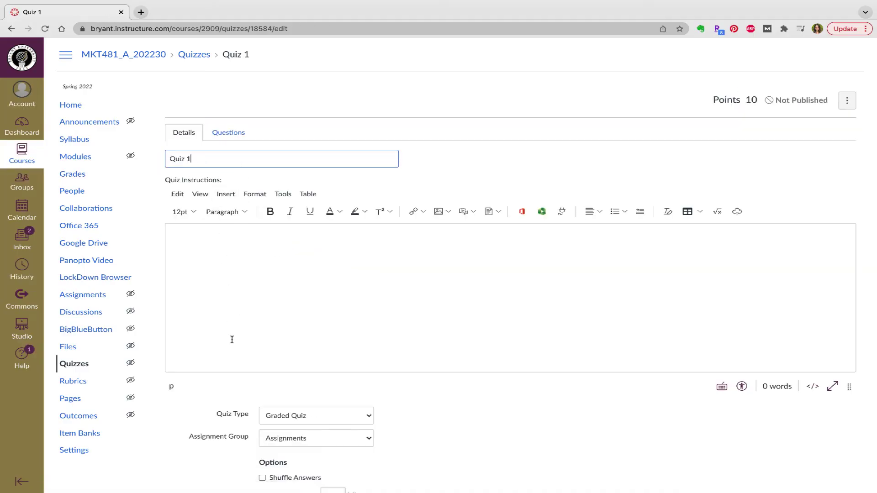
pyautogui.scroll(-4, 233, 340)
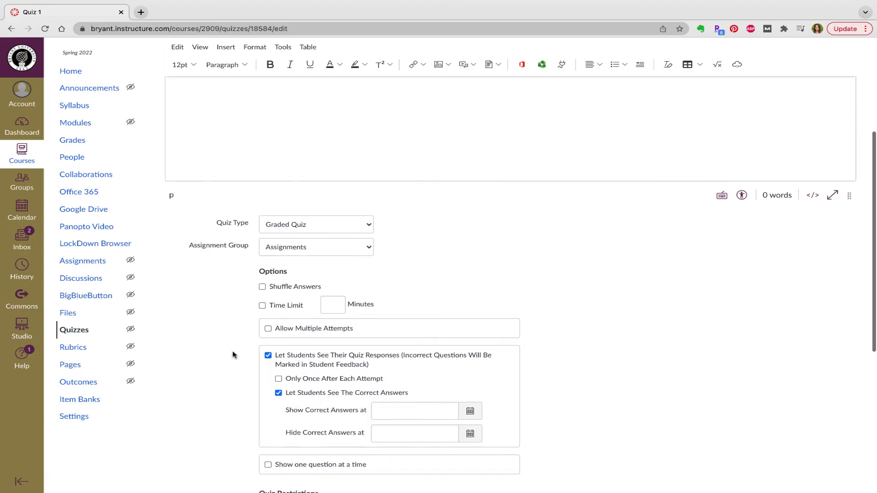
pyautogui.scroll(-1, 232, 355)
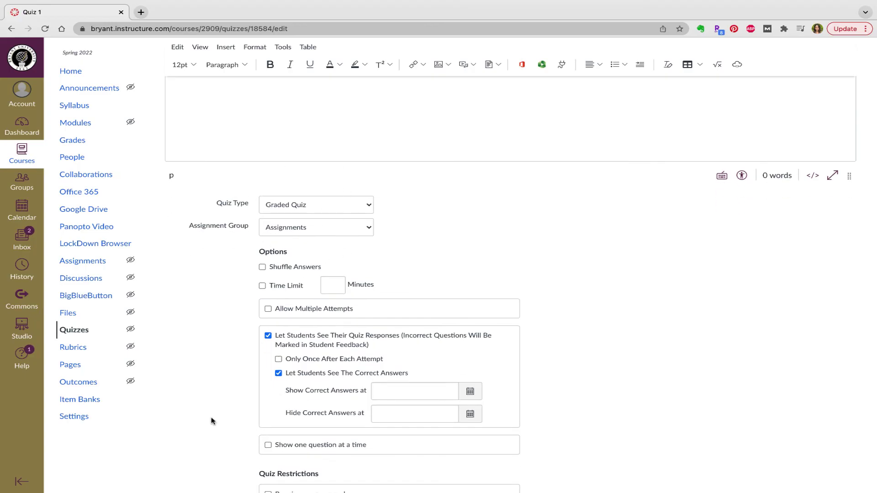
pyautogui.scroll(-6, 211, 420)
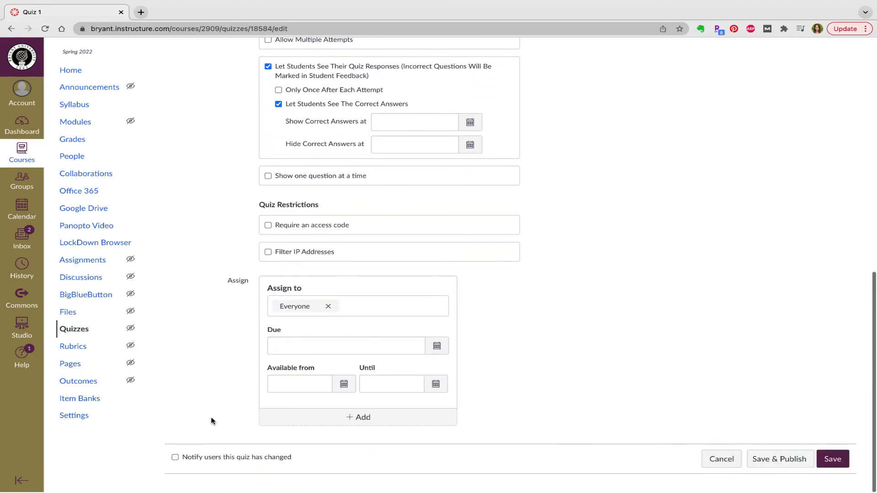
pyautogui.scroll(2, 212, 421)
pyautogui.scroll(8, 211, 421)
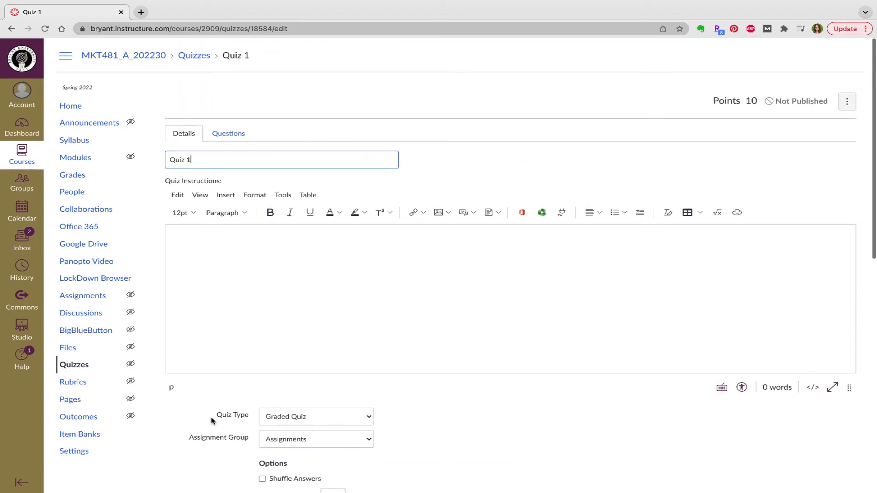
pyautogui.scroll(-5, 212, 421)
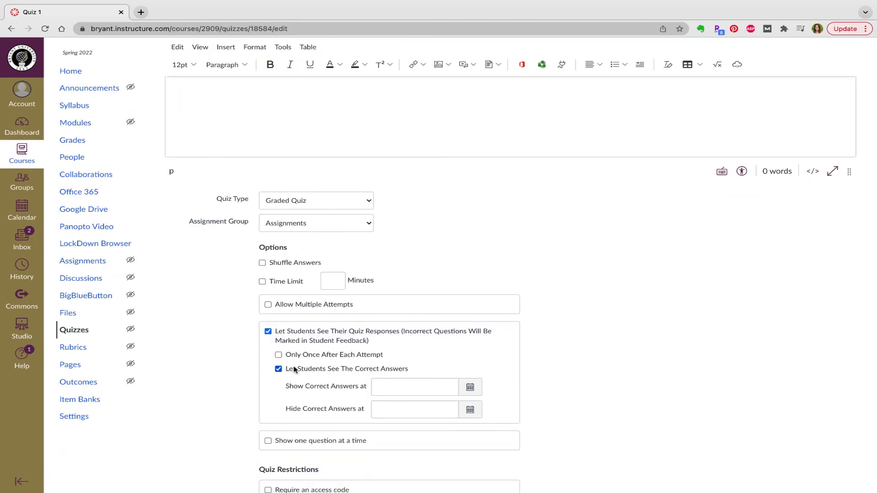
pyautogui.scroll(5, 320, 237)
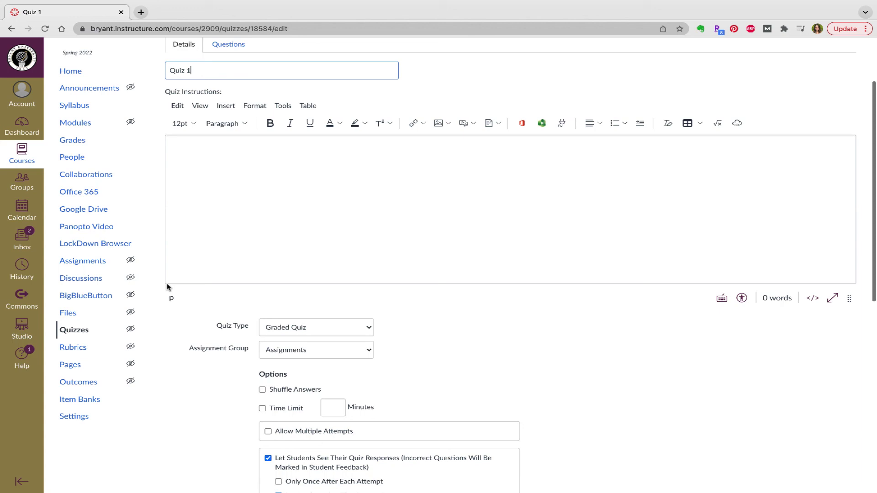
# Review the list of Quiz 1's questions in the quiz editor and check how a question can be moved, without moving it
pyautogui.click(243, 130)
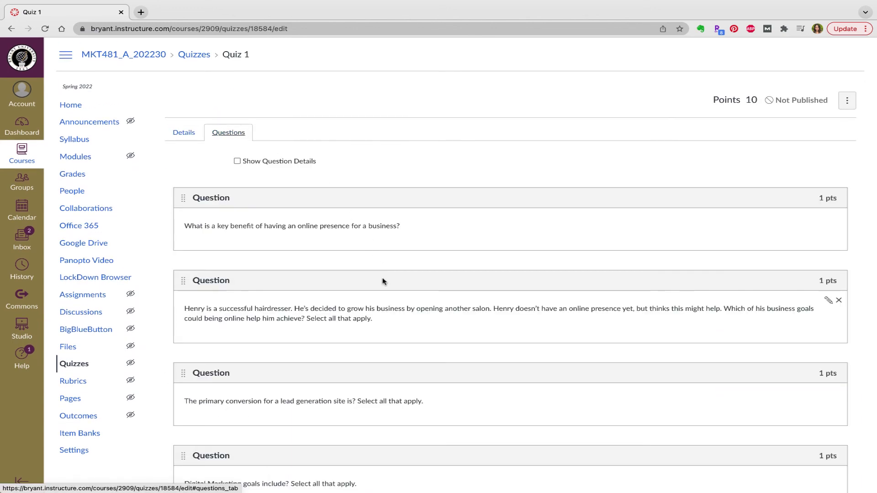
pyautogui.click(183, 197)
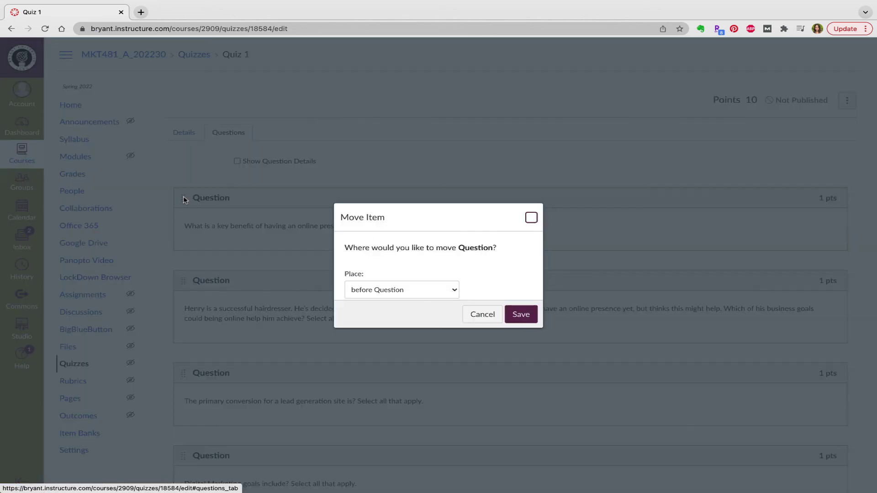
pyautogui.click(530, 218)
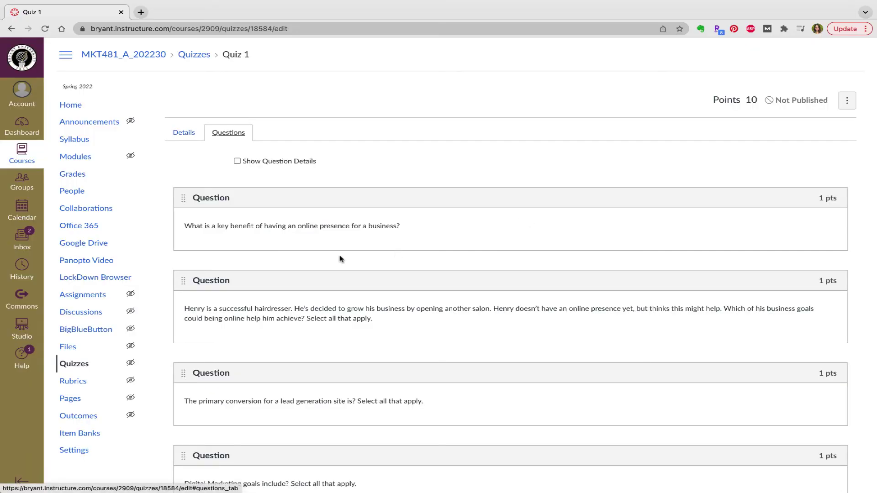
pyautogui.scroll(-3, 331, 232)
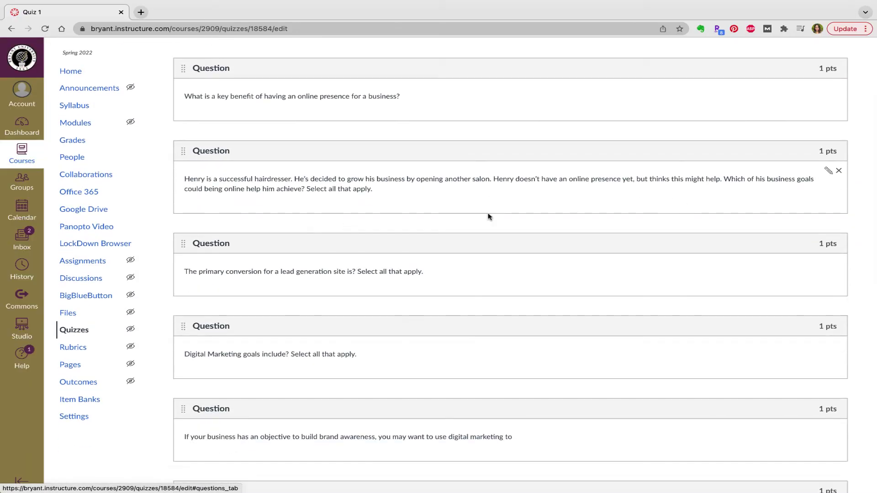
pyautogui.scroll(-3, 330, 268)
pyautogui.scroll(4, 331, 268)
pyautogui.scroll(2, 331, 267)
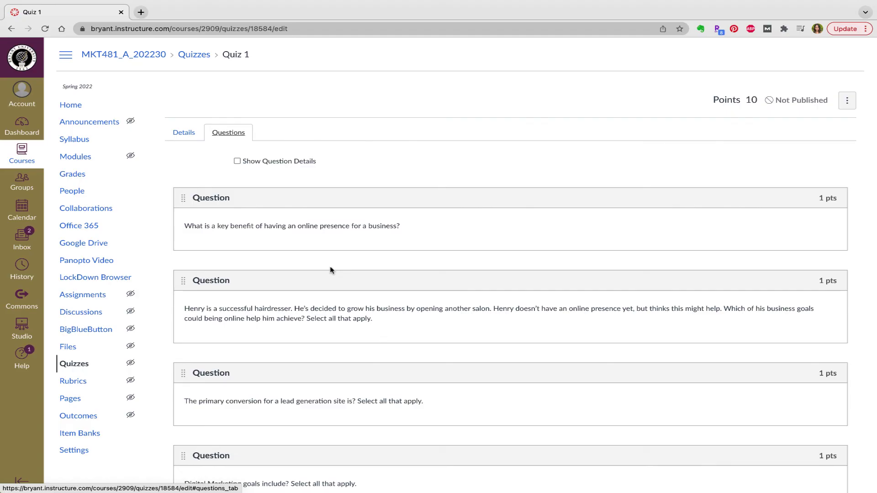
# Switch back to the San Diego State University quiz converter page
pyautogui.hotkey('ctrl', 'Up')
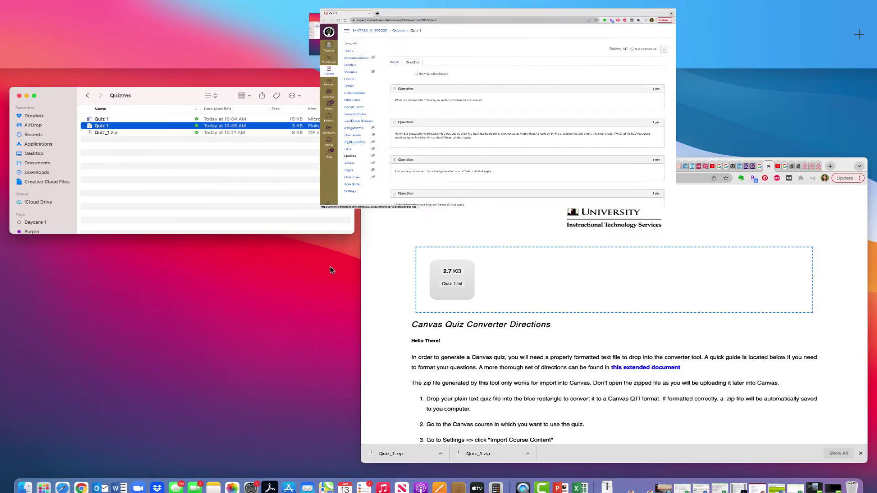
pyautogui.click(457, 221)
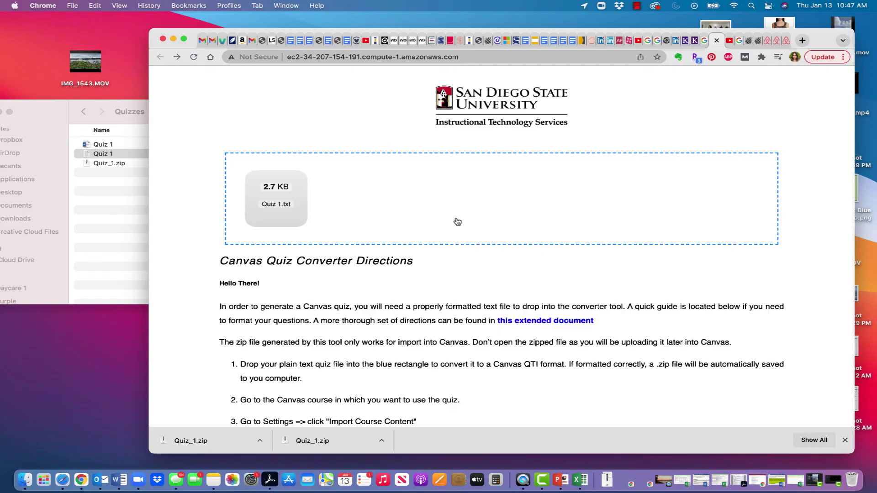